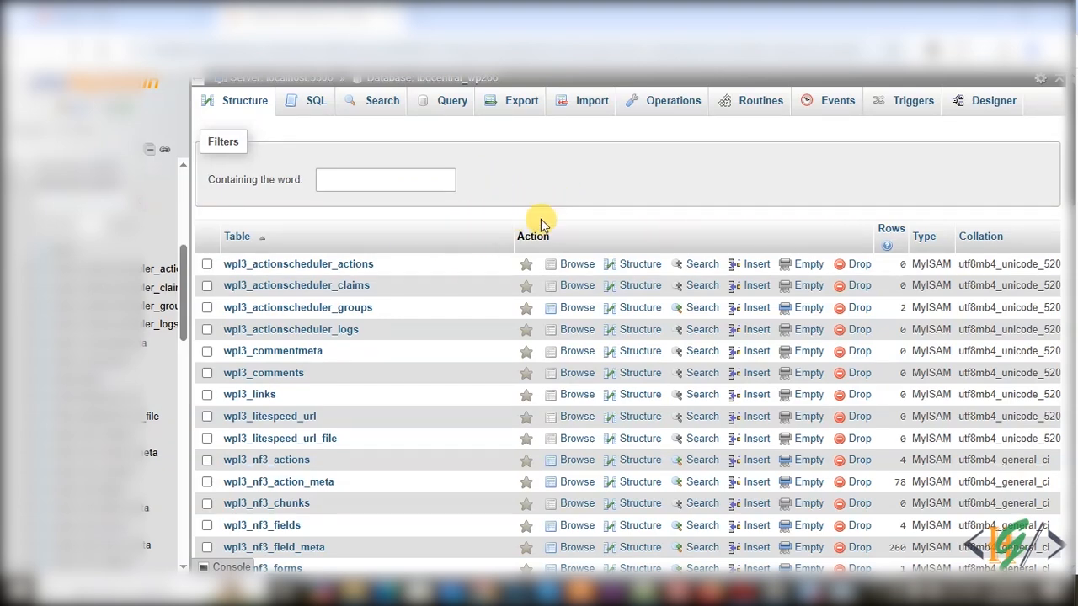
- Run the SQL query DELETE FROM wpl3_posts WHERE post_type = 'revision'; to remove post revisions
left_click(299, 107)
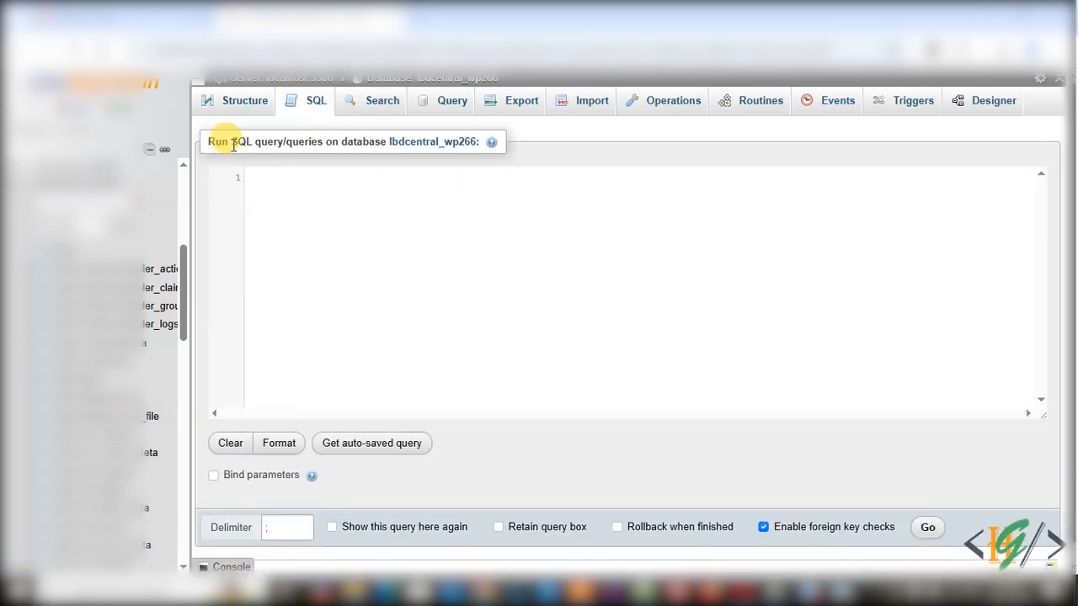
type("DELETE FROM wp_posts WHERE post_type = 'revision';")
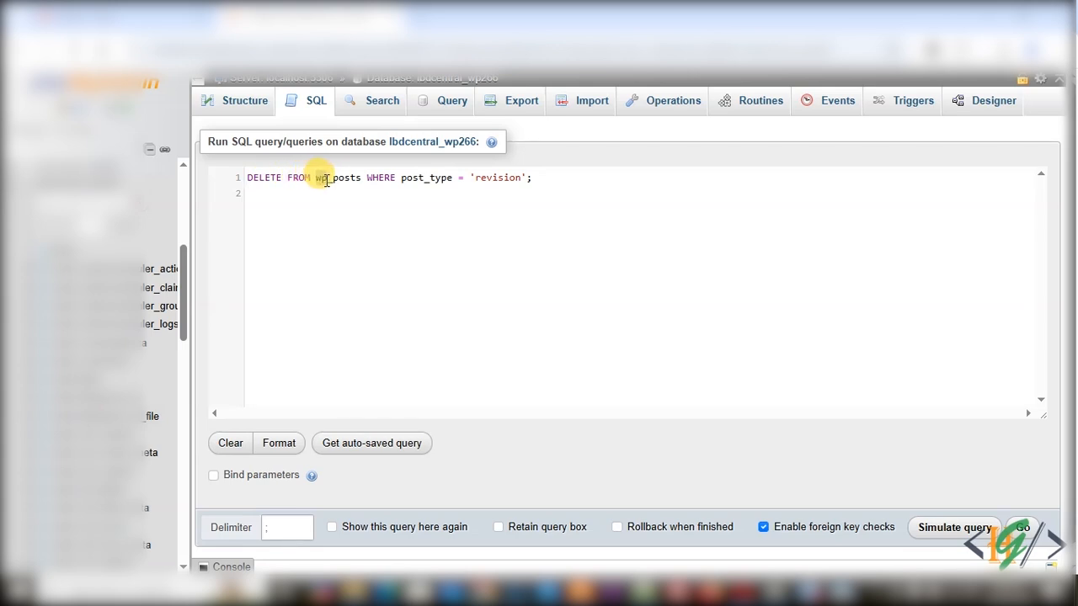
left_click(320, 178)
type("13")
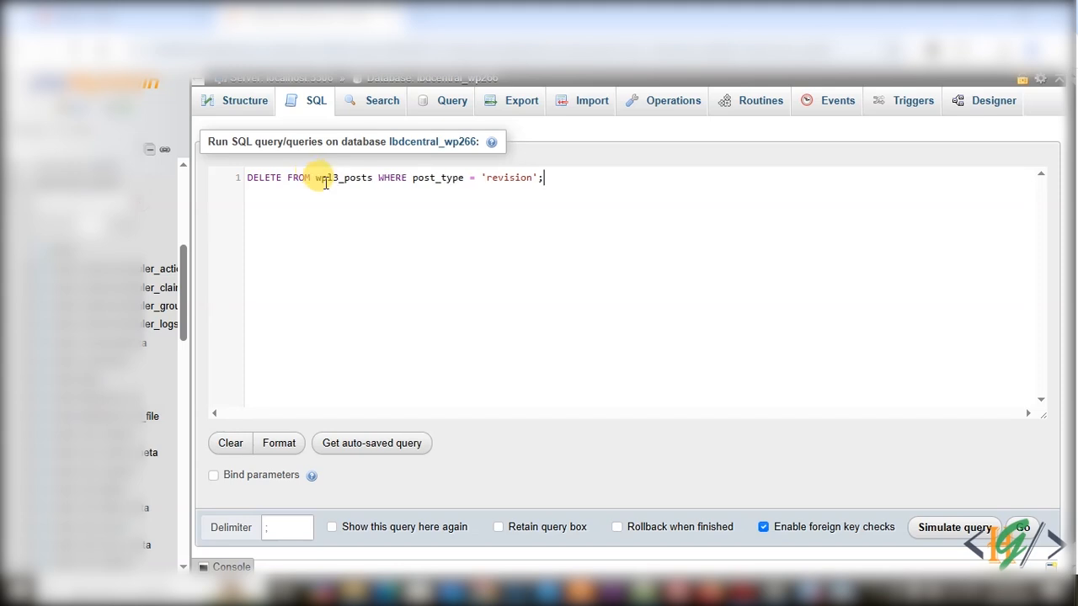
key("End")
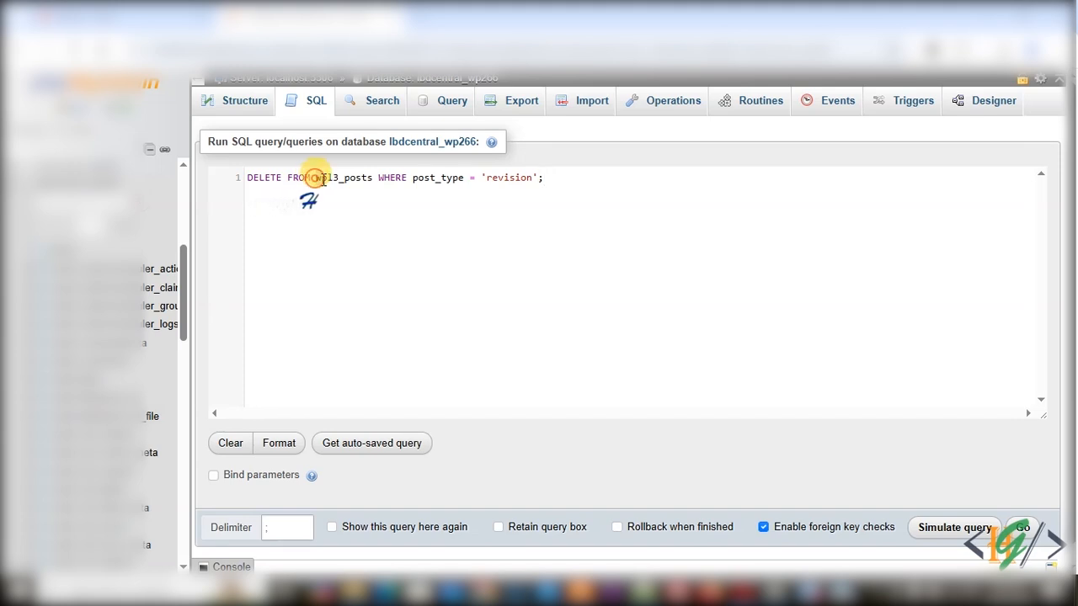
left_click_drag(338, 179, 315, 178)
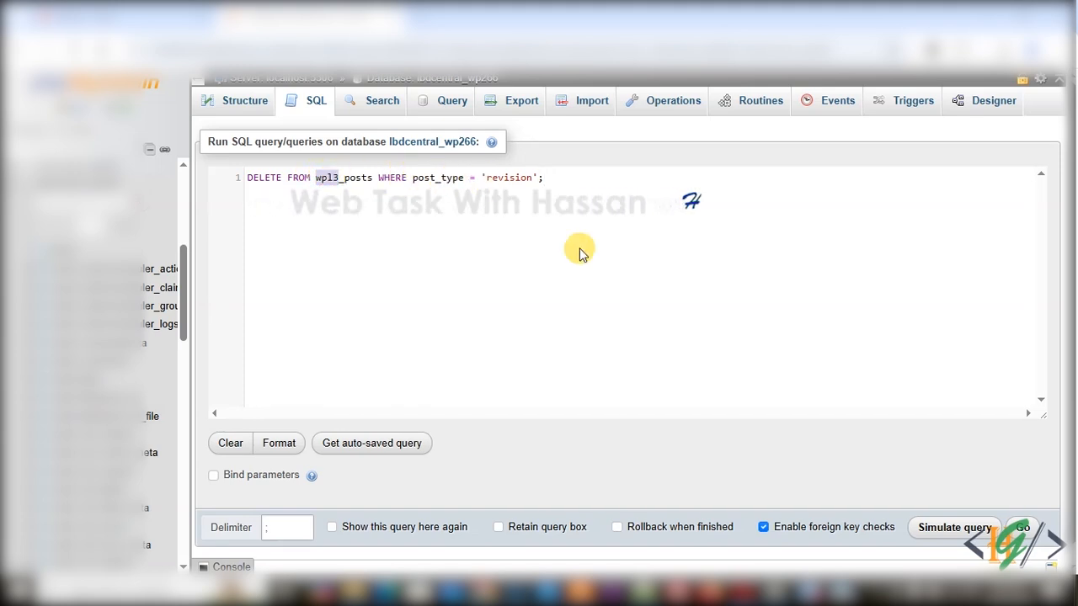
left_click(1022, 527)
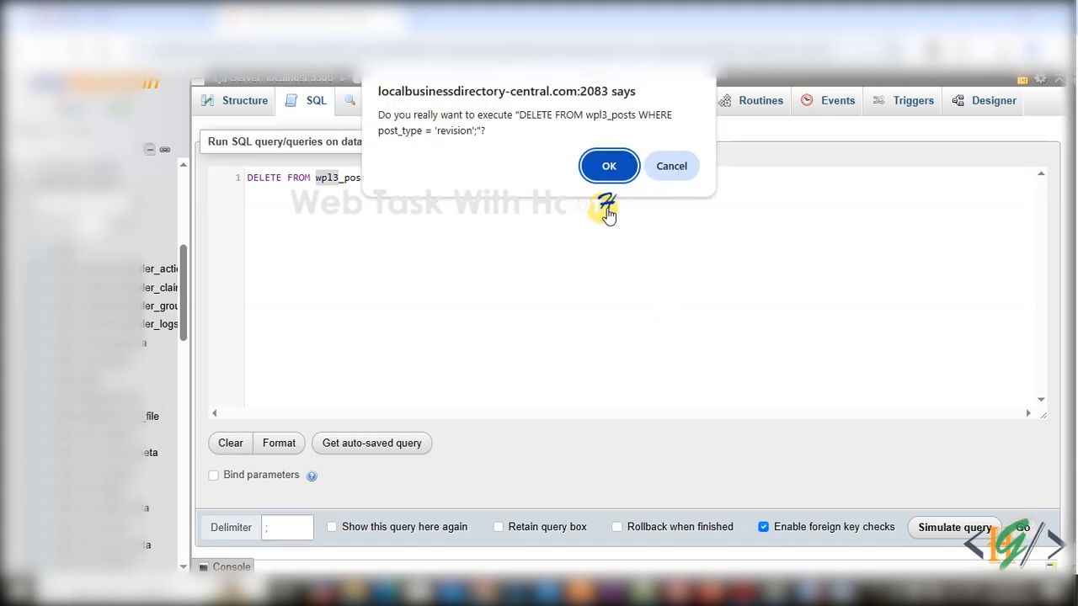
left_click(609, 164)
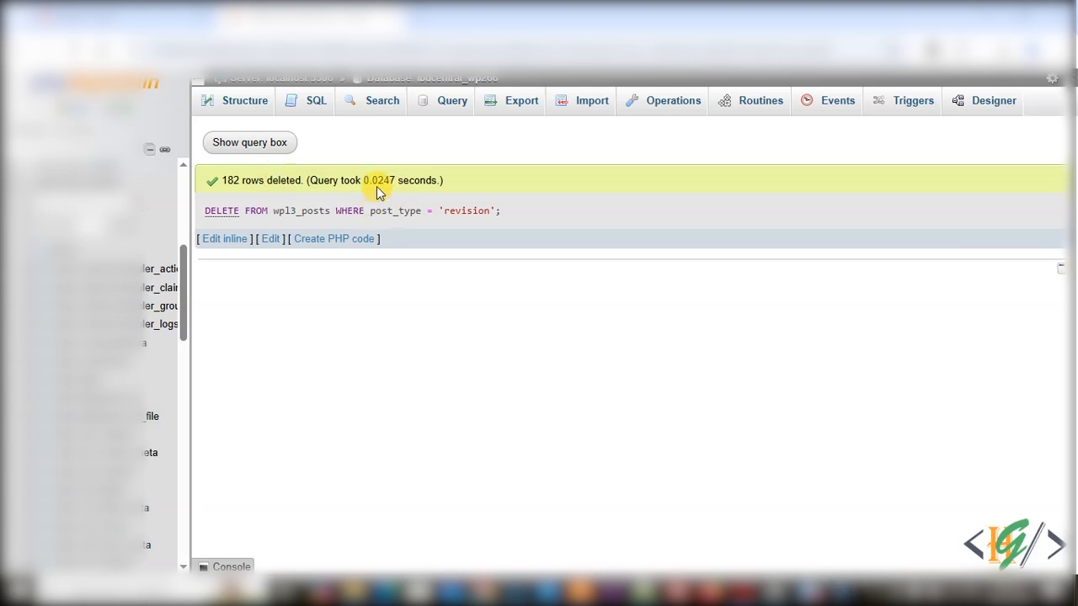
- Run the SQL query DELETE FROM wpl3_comments WHERE comment_approved = 'spam'; to remove spam comments
left_click(301, 110)
left_click(261, 178)
type("DELETE FROM wp_comments WHERE comment_approved = 'spam';")
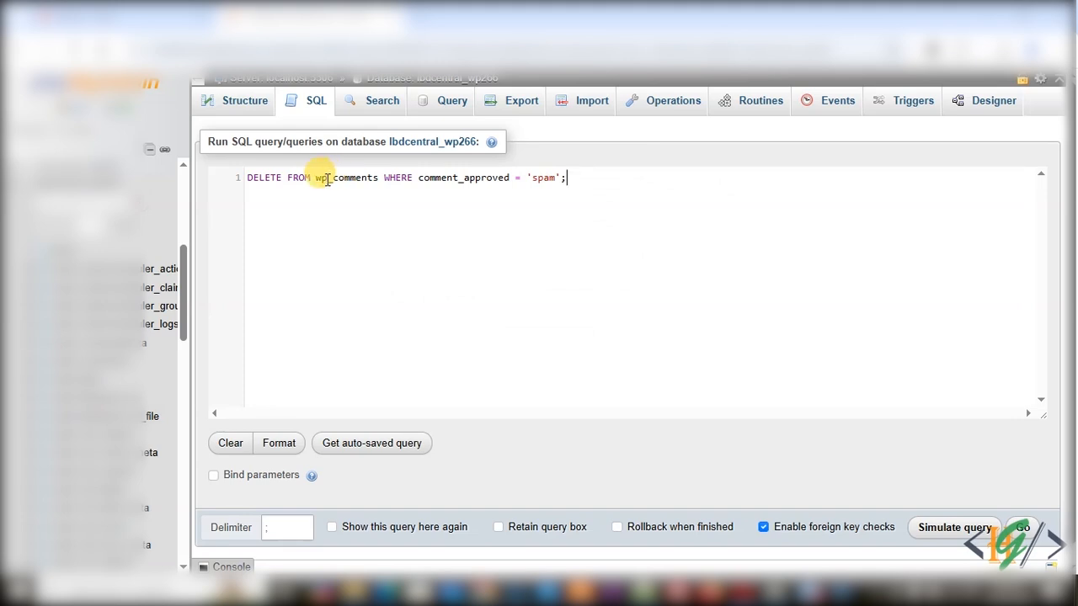
left_click(327, 179)
type("13")
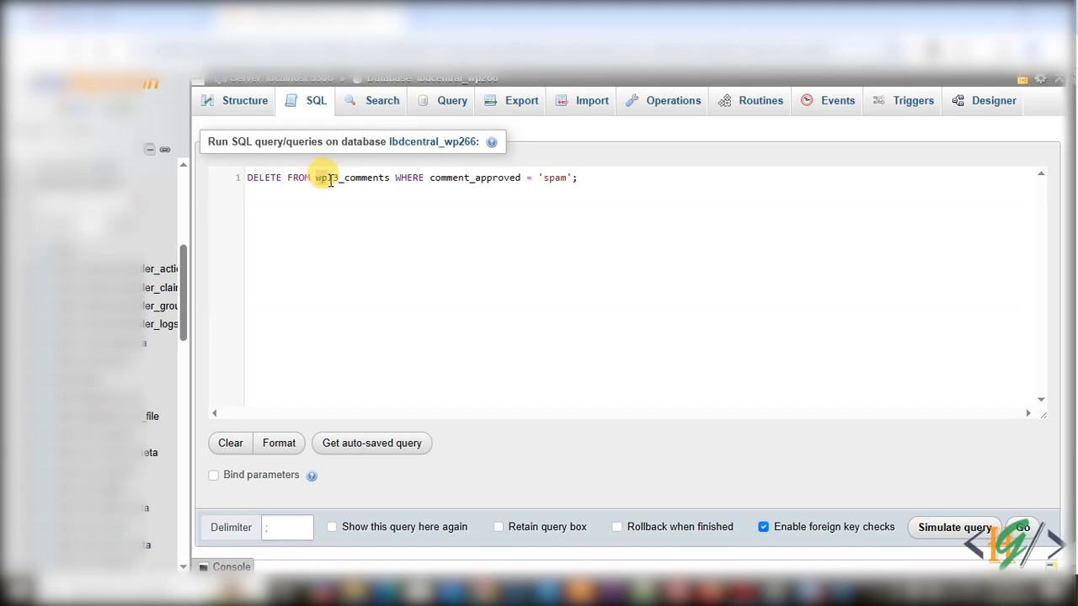
left_click_drag(331, 181, 340, 181)
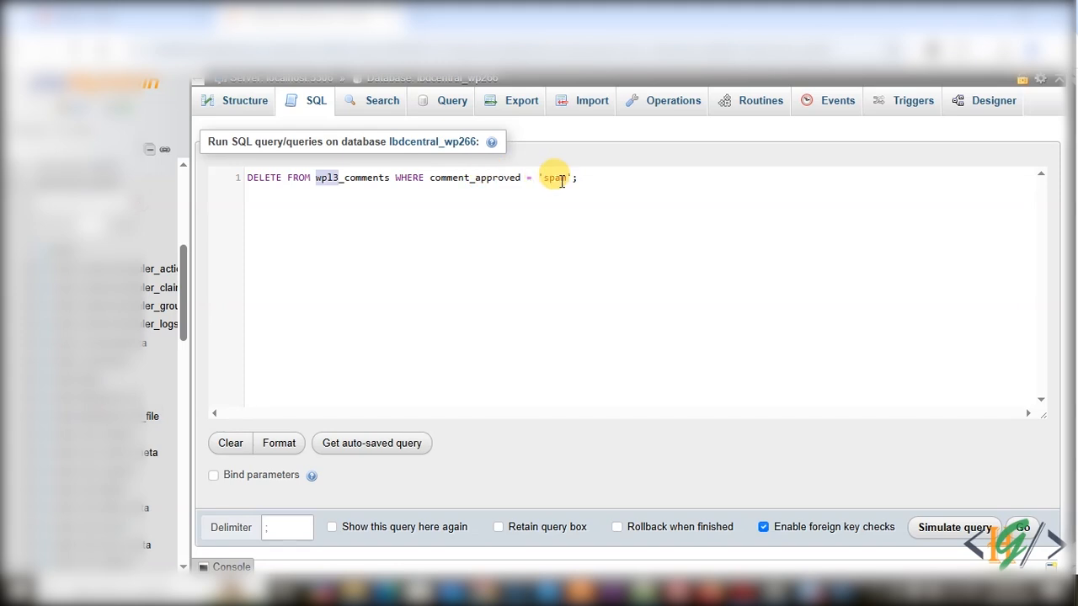
left_click(1021, 527)
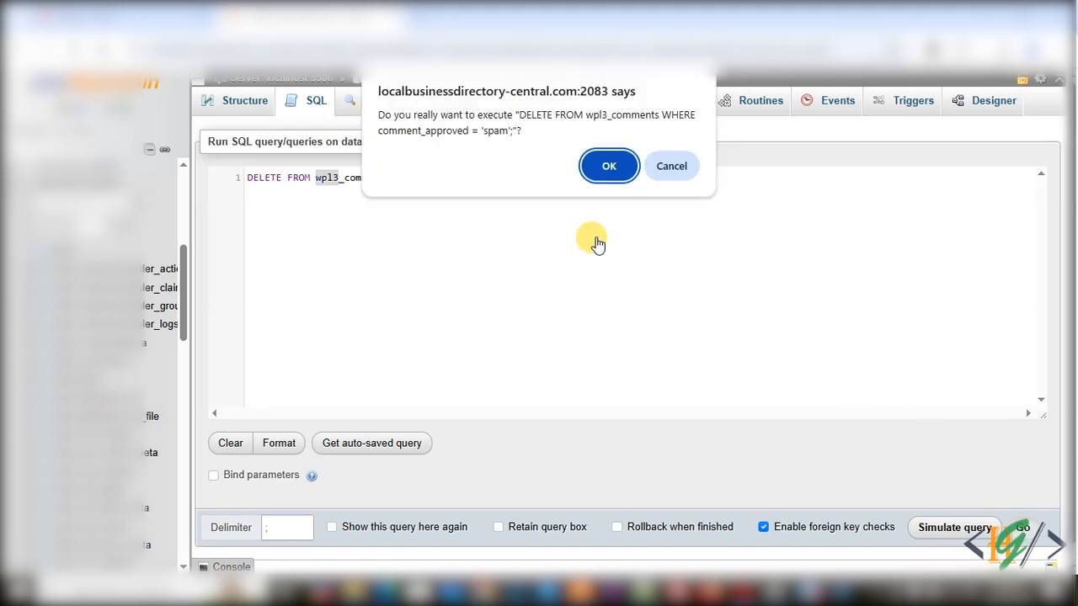
left_click(610, 168)
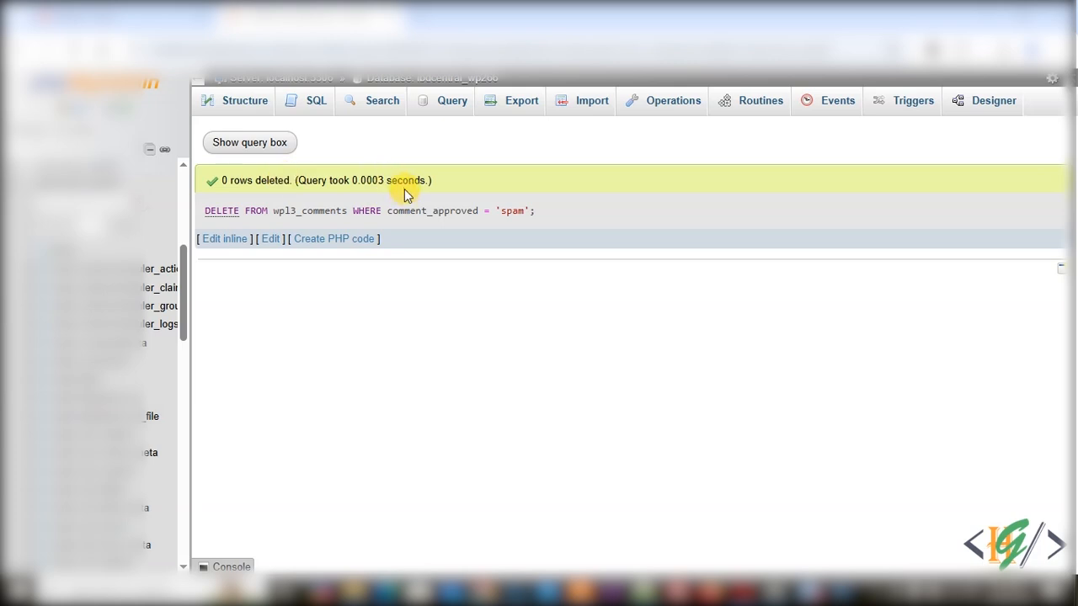
- Run two queries deleting wpl3_options rows whose option_name is LIKE '_transient_%' and '_transient_timeout_%'
left_click(310, 101)
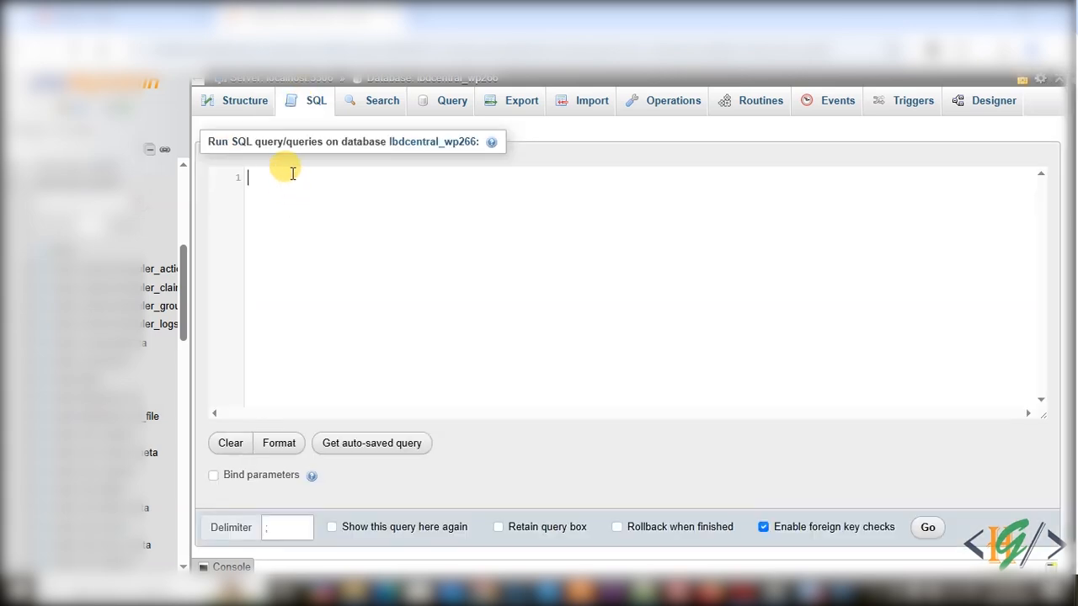
type("DELETE FROM wpl3_options WHERE option_name LIKE '_transient_%'; DELETE FROM wpl3_options WHERE option_name LIKE '_transient_timeout_%';")
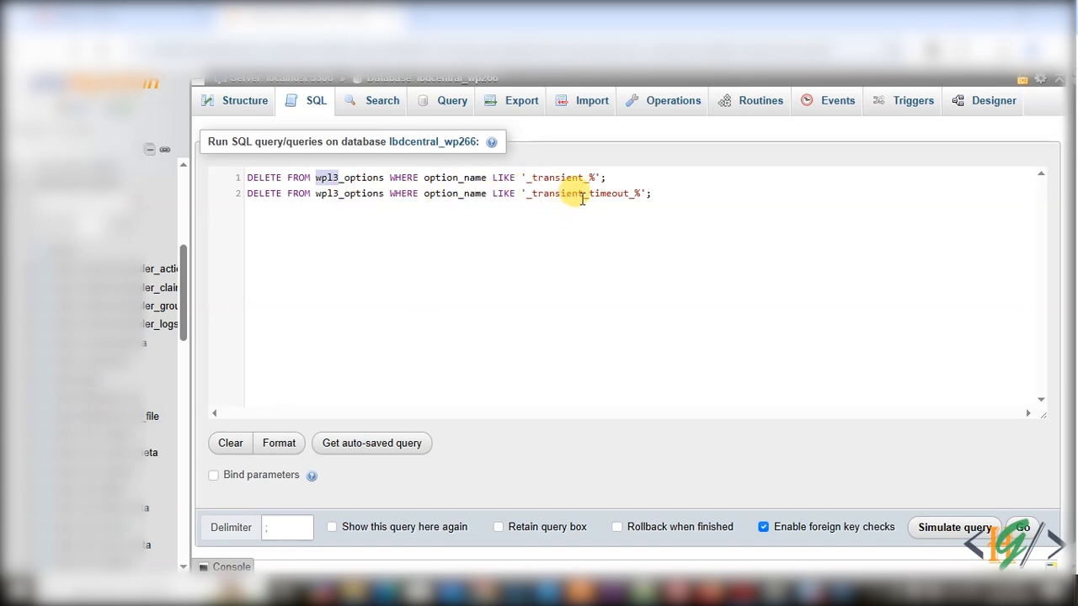
left_click_drag(338, 201, 322, 191)
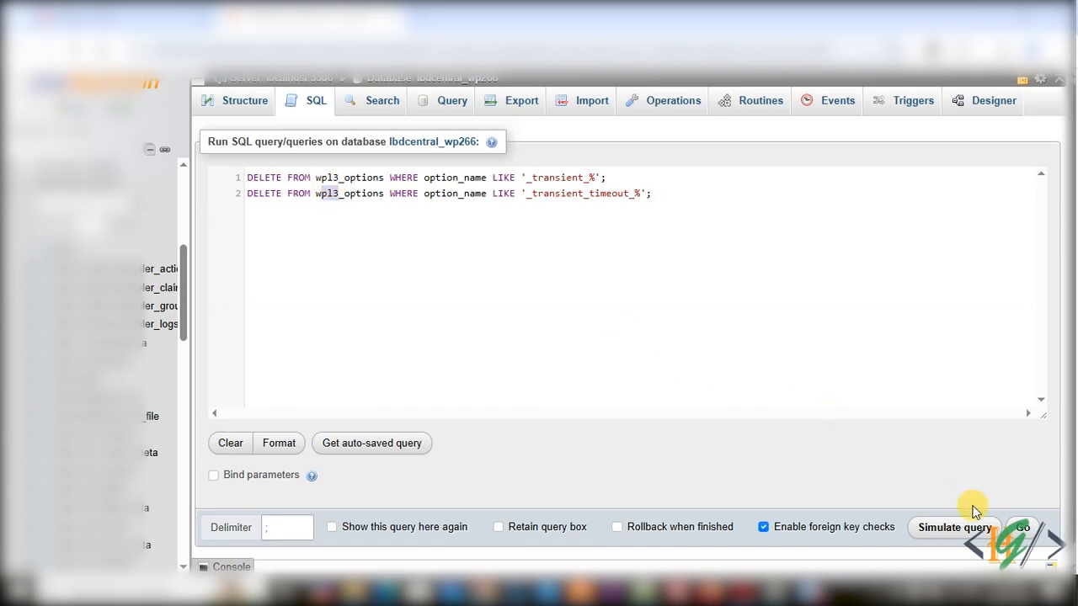
left_click(1020, 529)
left_click(602, 195)
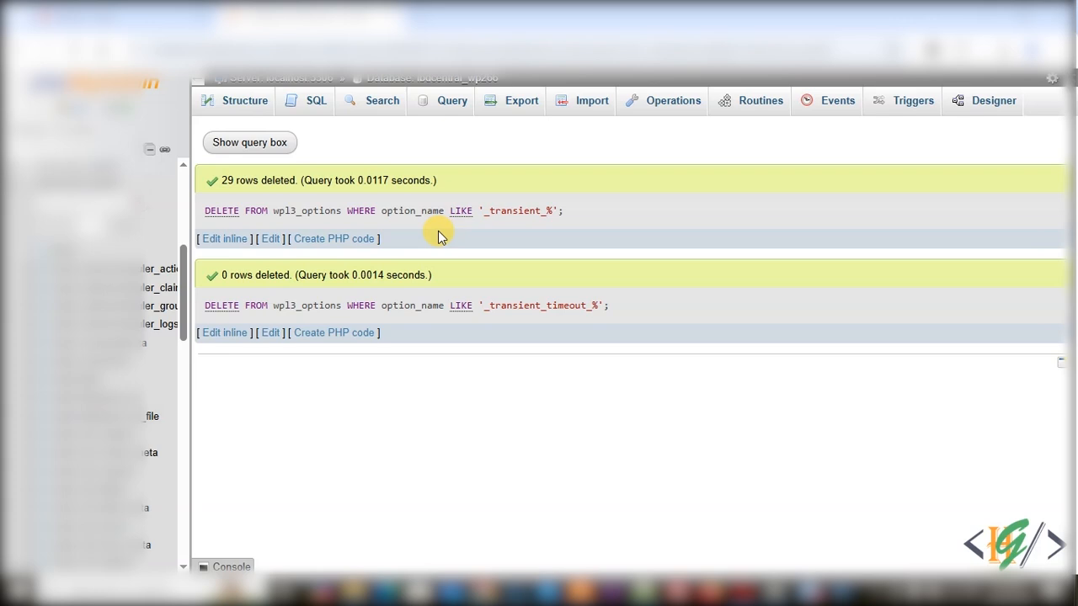
- Run a query deleting wpl3_terms rows whose term_id is NOT IN the term_id list of wpl3_term_taxonomy
left_click(314, 109)
type("DELETE FROM wpl3_terms WHERE term_id NOT IN (SELECT term_id FROM wpl3_term_taxonomy);")
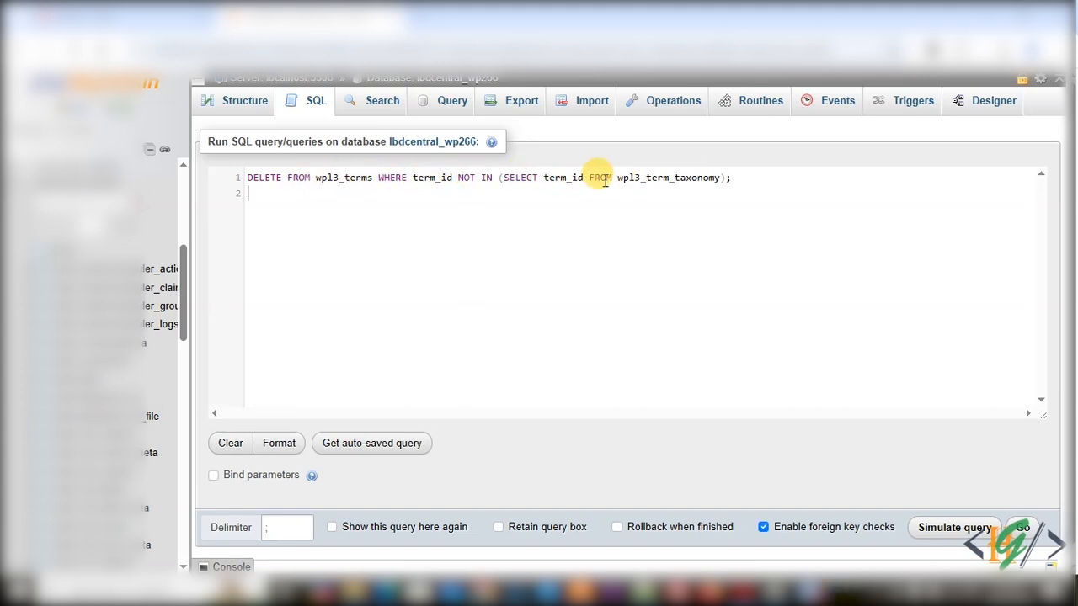
left_click_drag(618, 178, 640, 178)
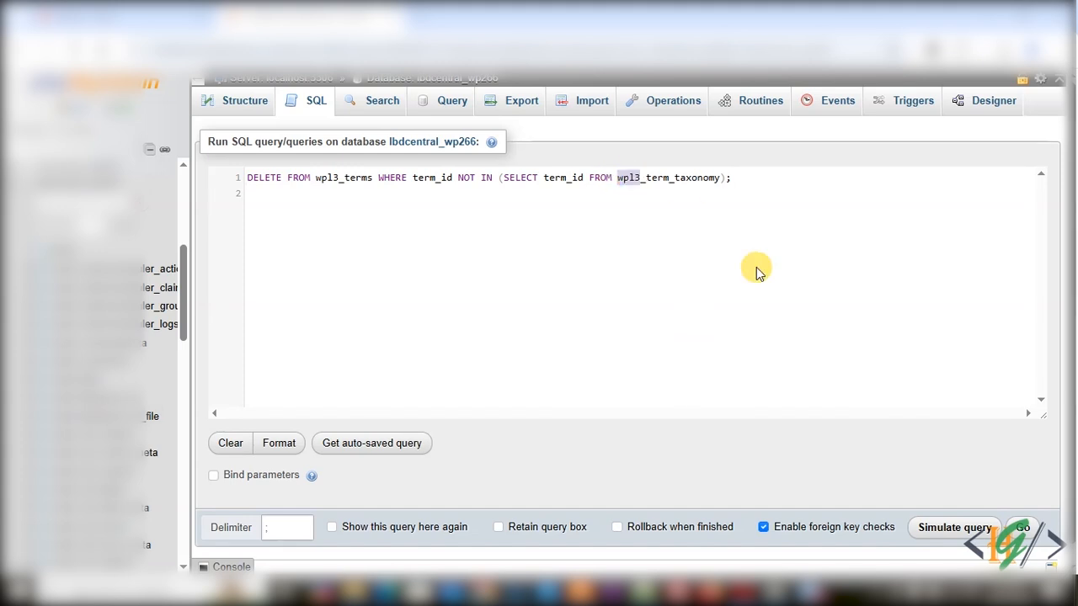
left_click(1014, 526)
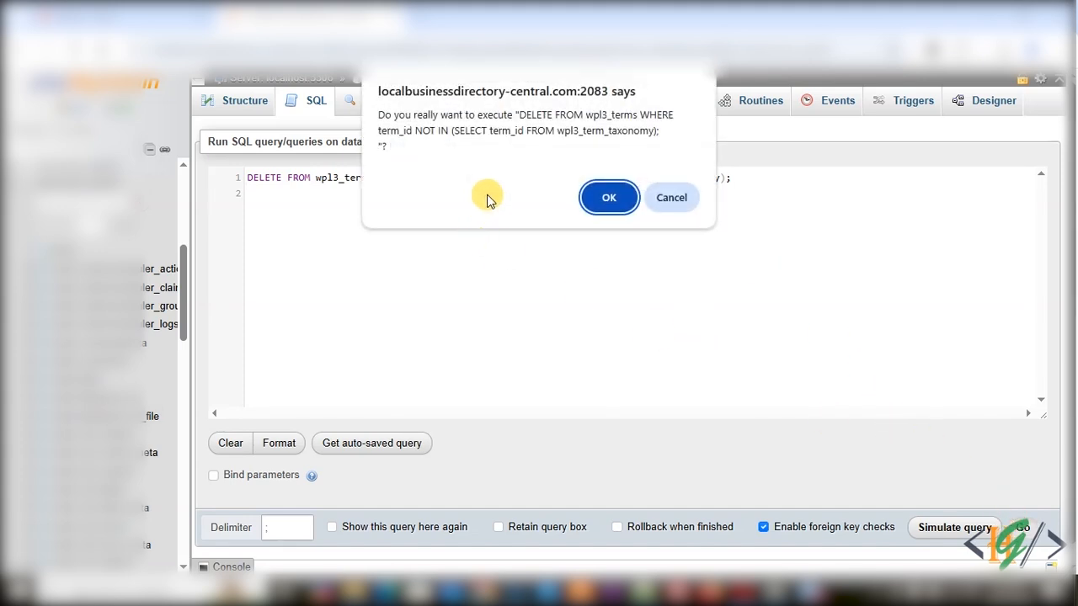
left_click(604, 195)
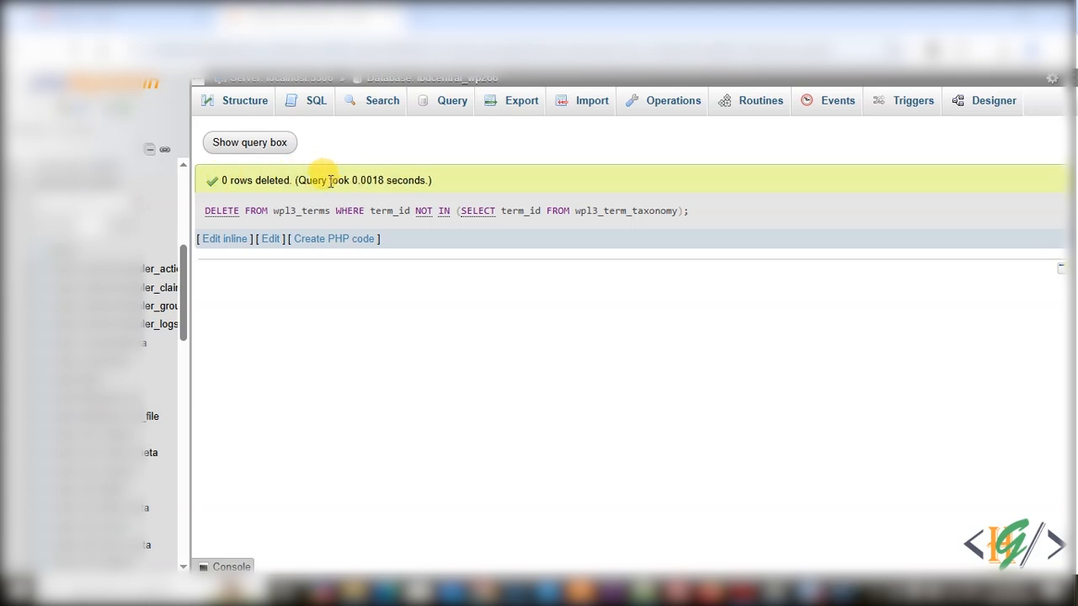
- Run a query deleting wpl3_postmeta rows whose post_id is NOT IN the ID list of wpl3_posts
left_click(317, 104)
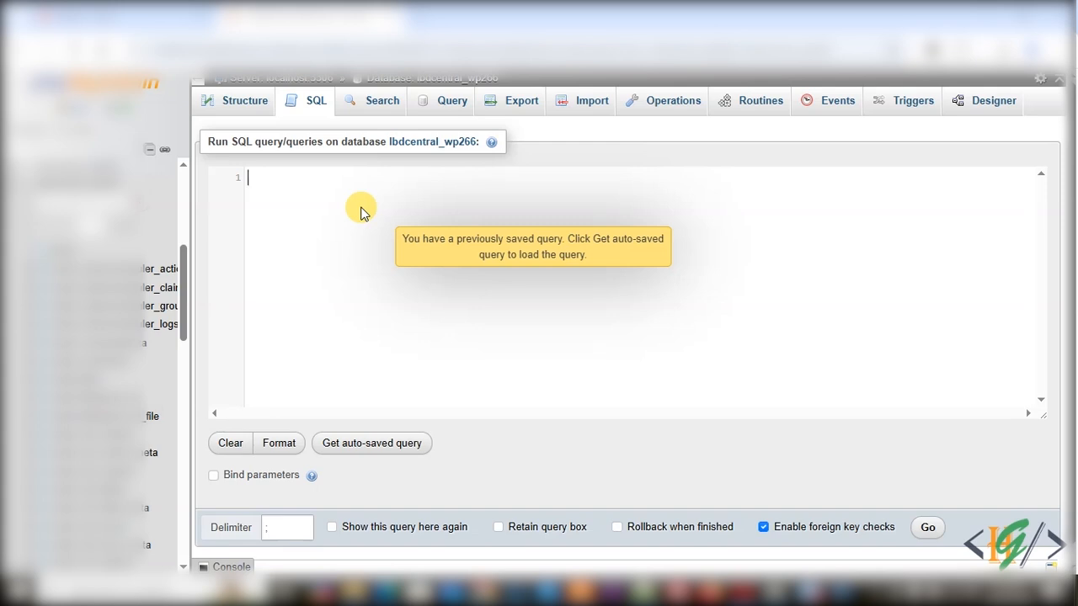
type("DELETE FROM wpl3_postmeta WHERE post_id NOT IN (SELECT ID FROM wpl3_posts);")
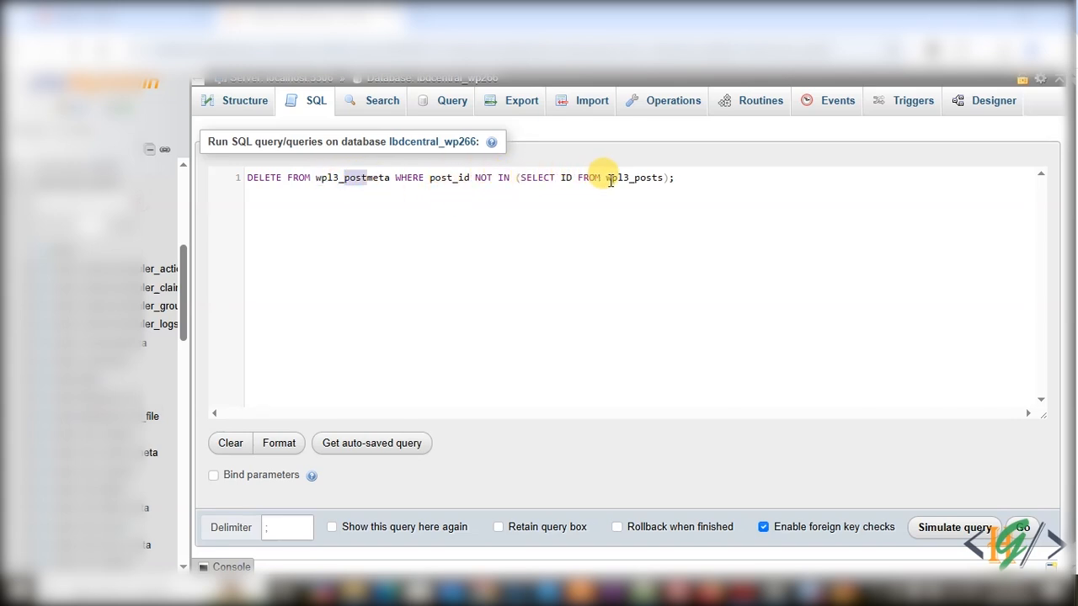
left_click_drag(606, 181, 623, 182)
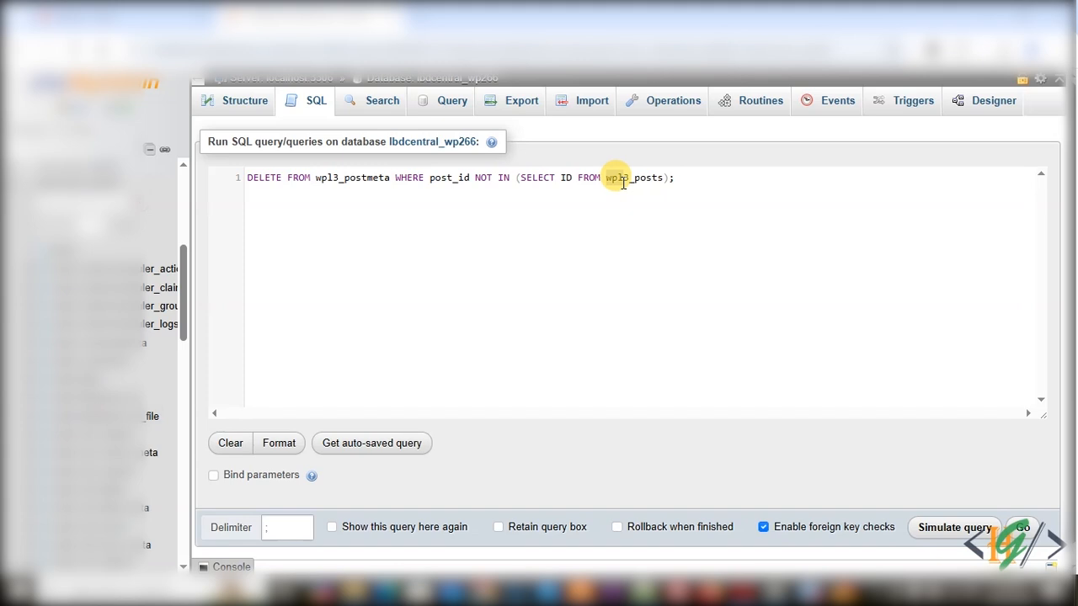
left_click(1022, 527)
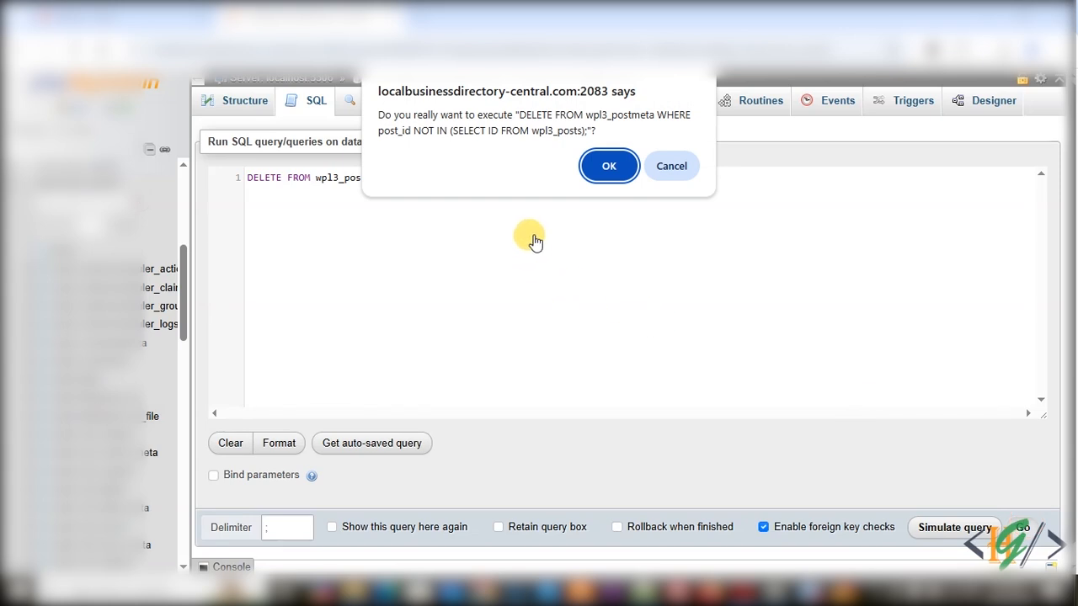
left_click(607, 166)
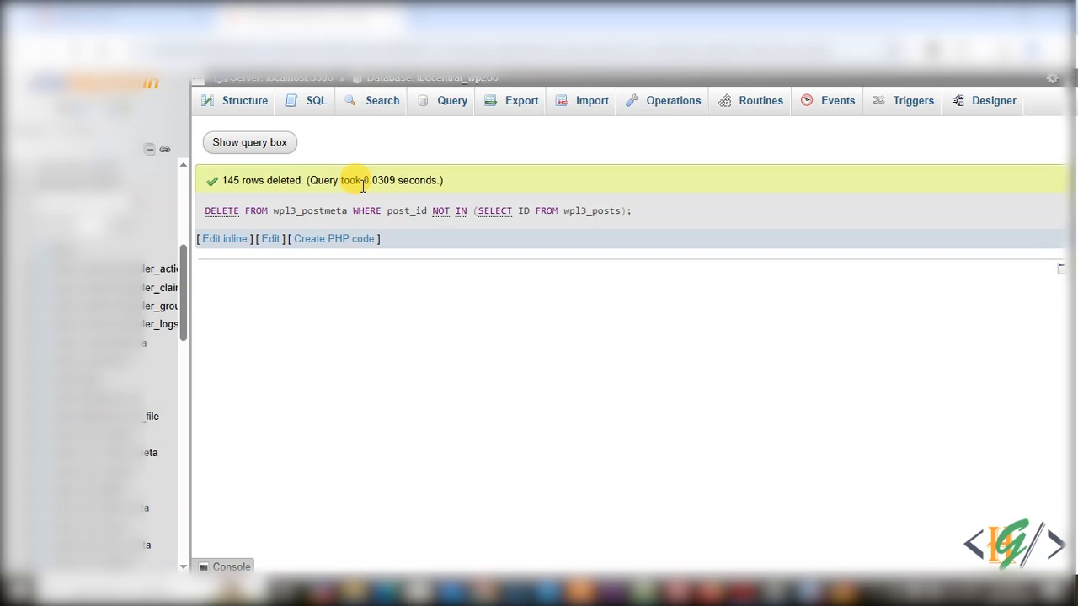
- Select all tables in the database structure list and apply Optimize table to them
left_click(253, 104)
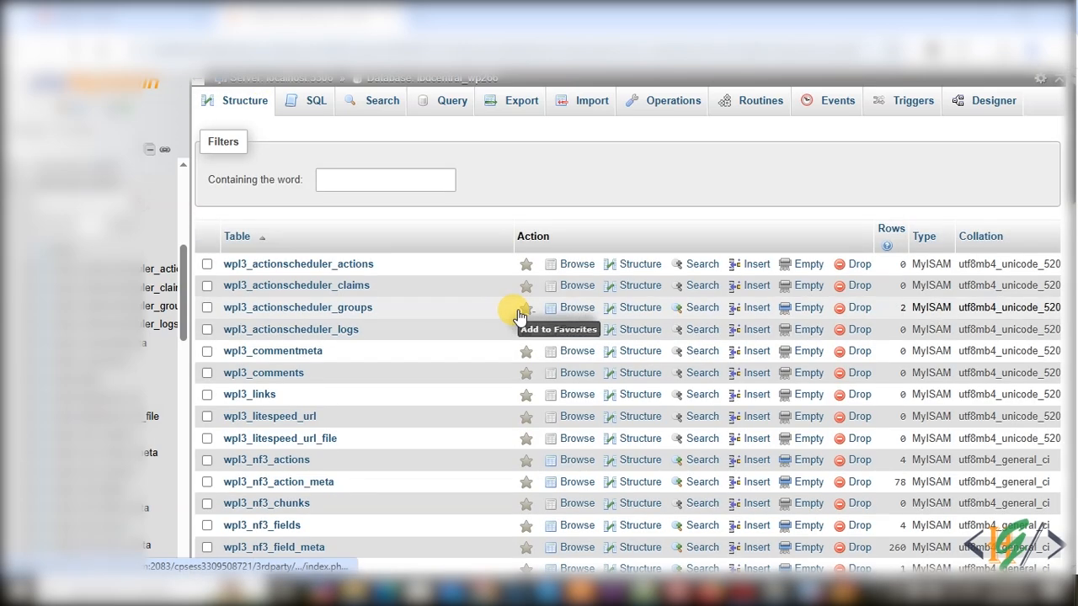
scroll(457, 320, "down", 15)
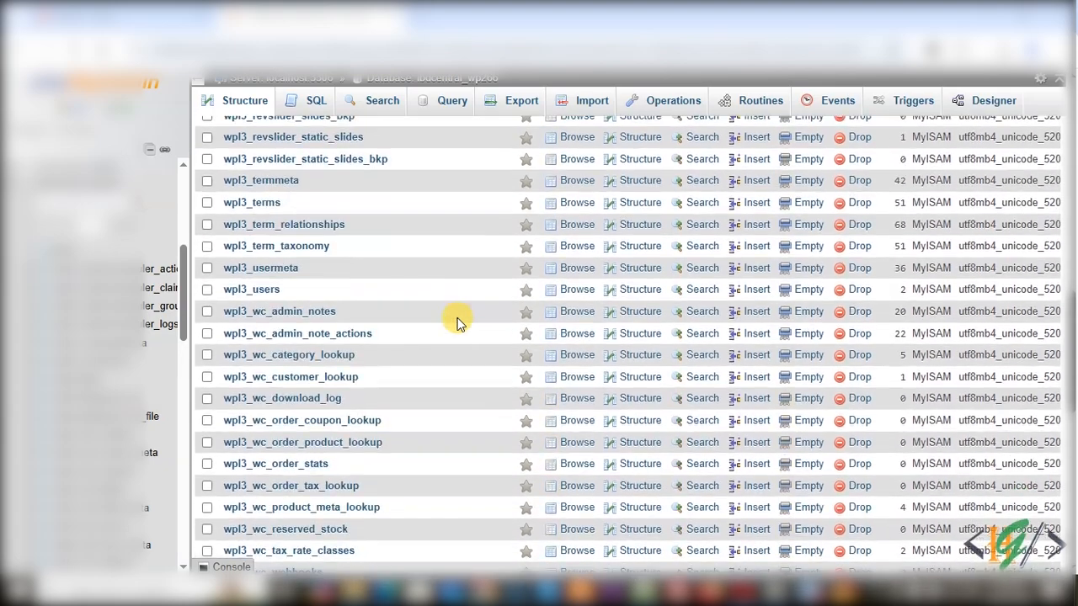
scroll(453, 368, "down", 4)
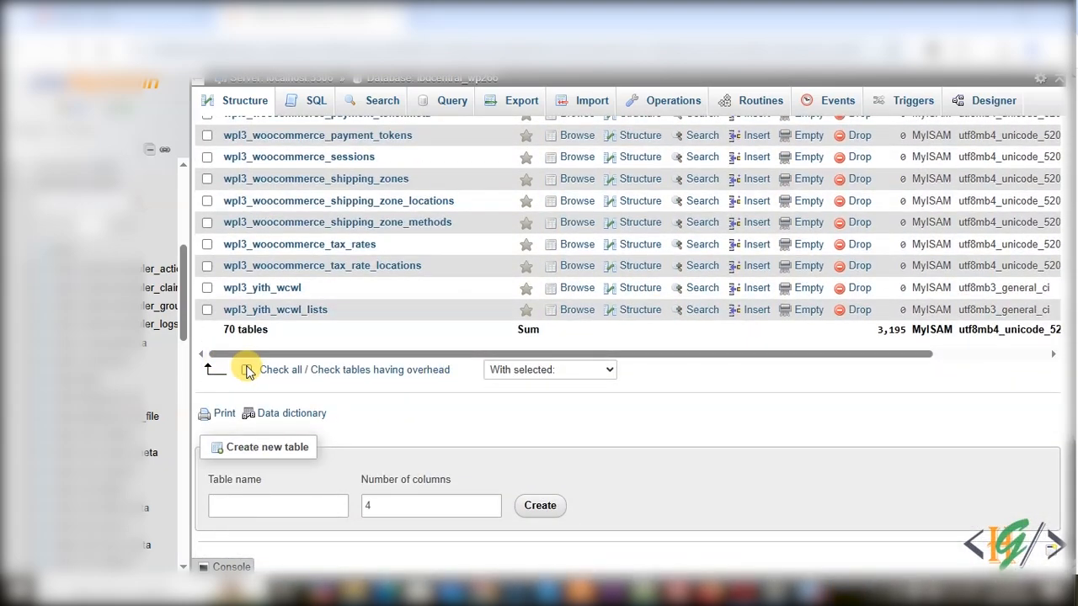
left_click(247, 371)
left_click(520, 369)
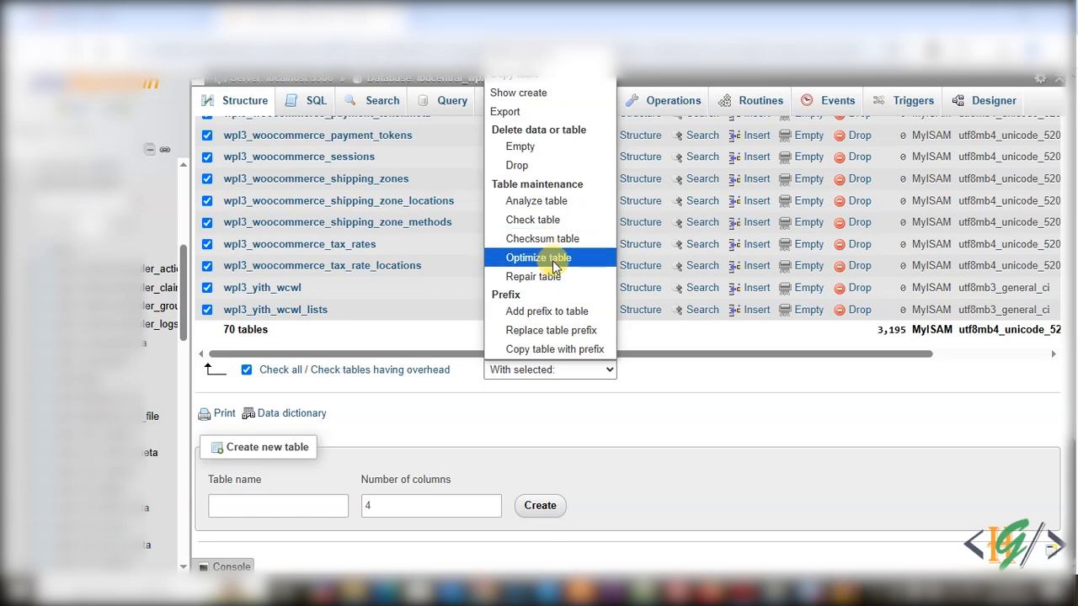
left_click(535, 270)
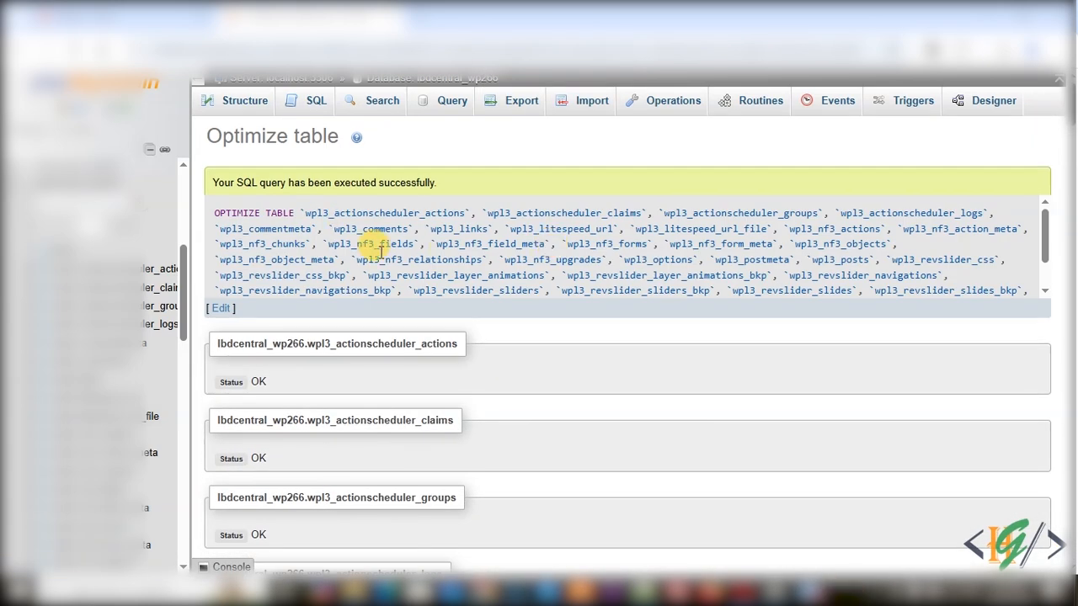
- Review the Optimize table results and the executed query for each table
left_click_drag(213, 183, 494, 183)
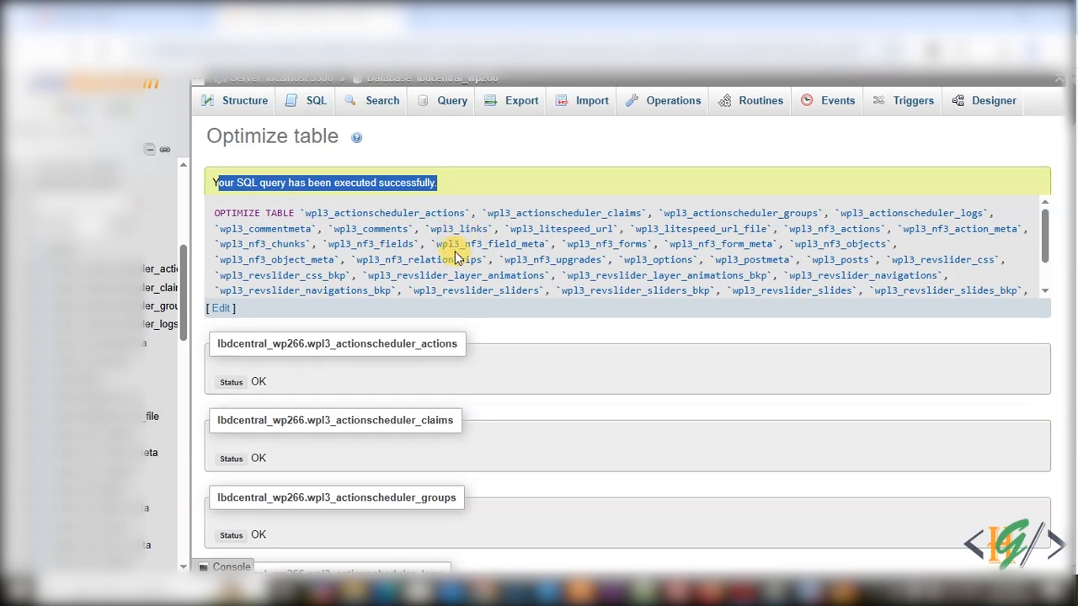
scroll(456, 249, "down", 10)
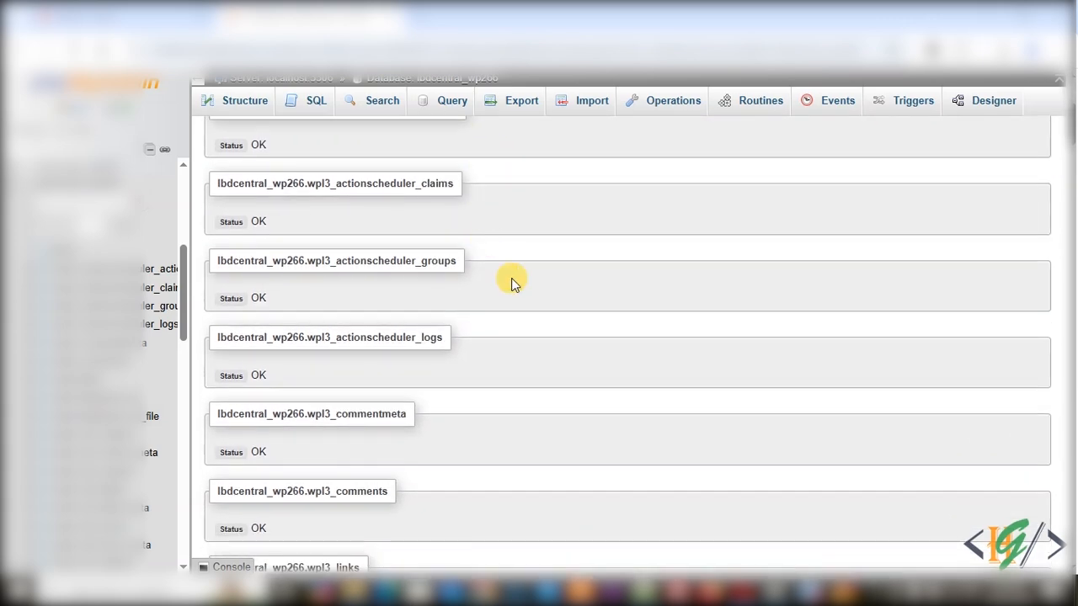
scroll(513, 282, "up", 7)
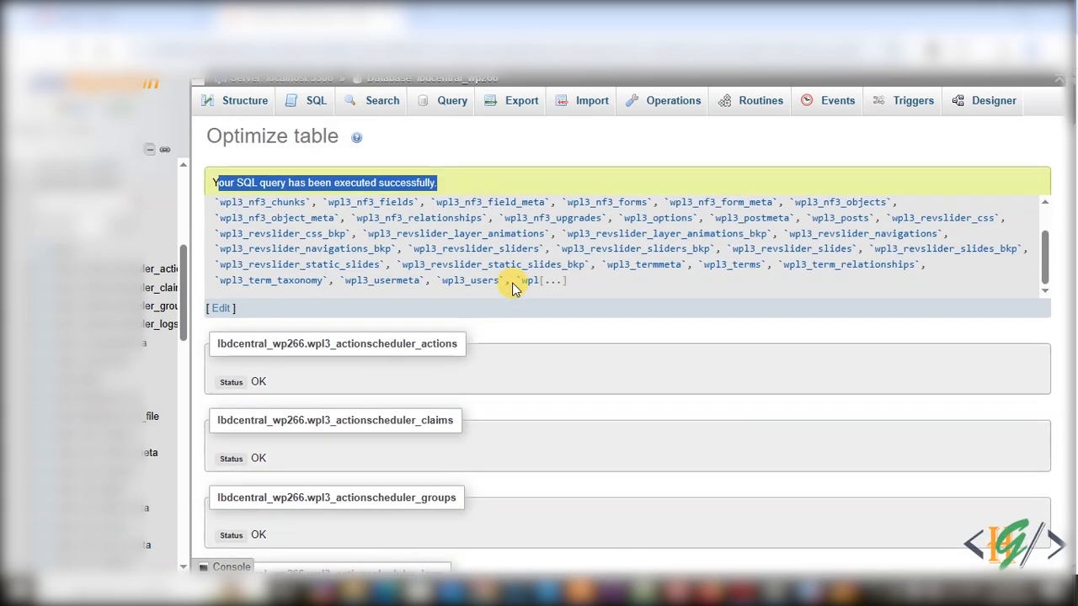